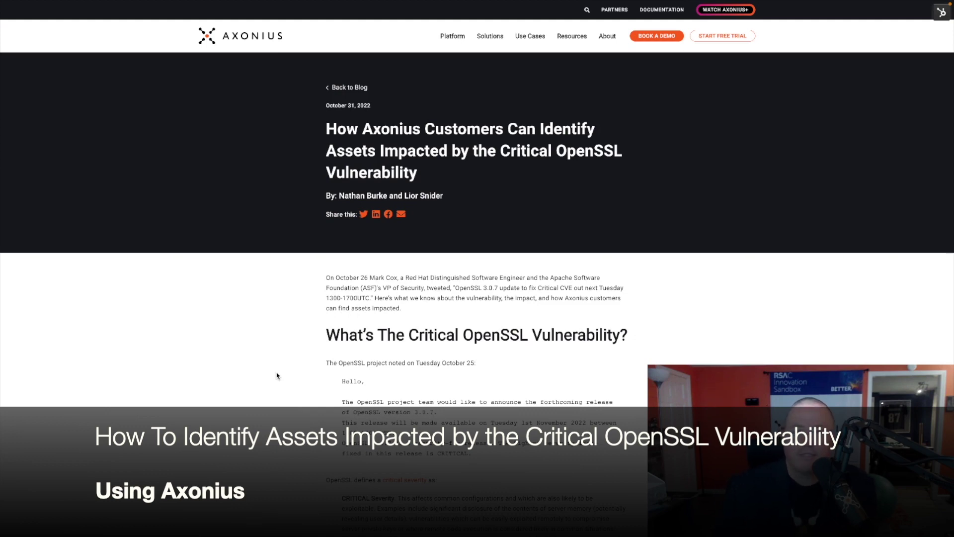
Scroll the OpenSSL blog post down to the embedded tweet and the Impact section
scroll(266, 360, "down", 3)
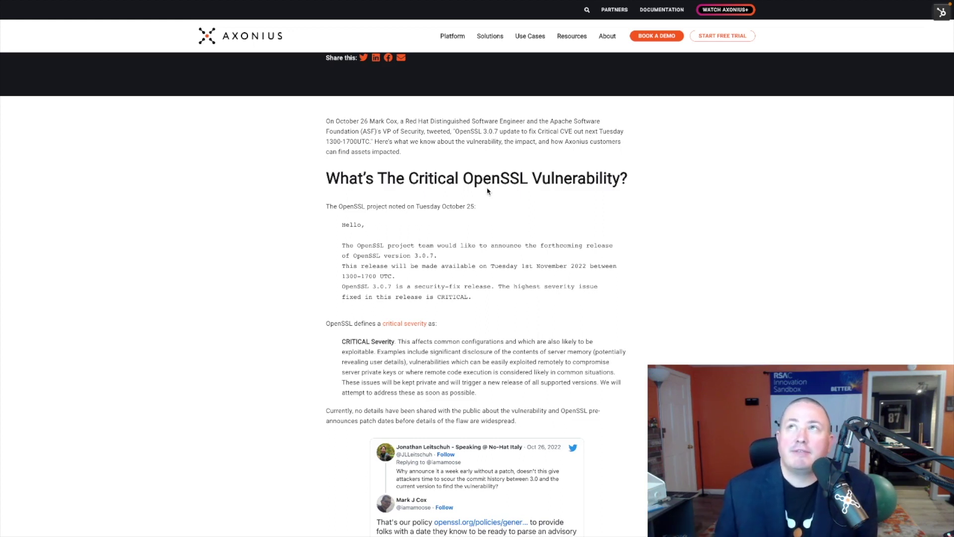
scroll(487, 269, "down", 5)
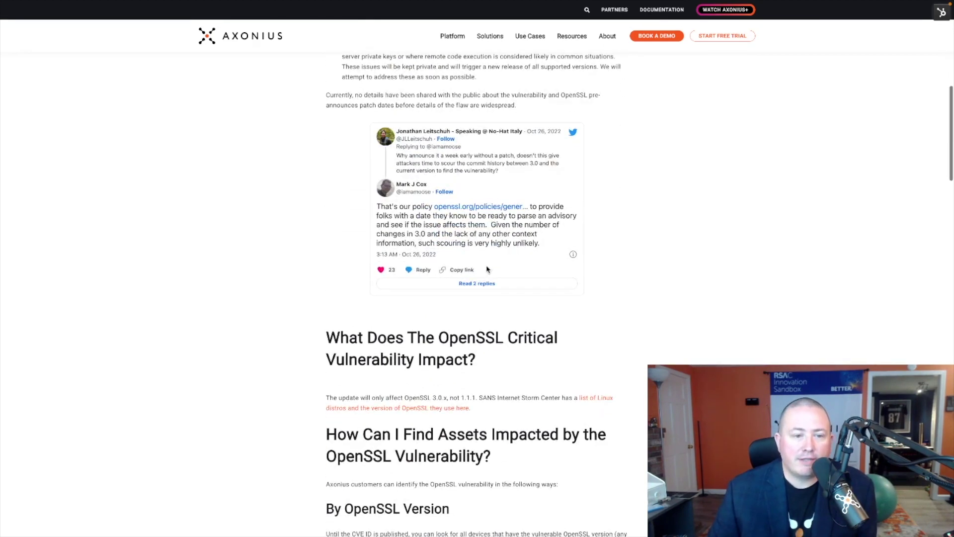
Select the full 'By OpenSSL Version' query code block, then exit Chrome full-screen
scroll(487, 269, "down", 3)
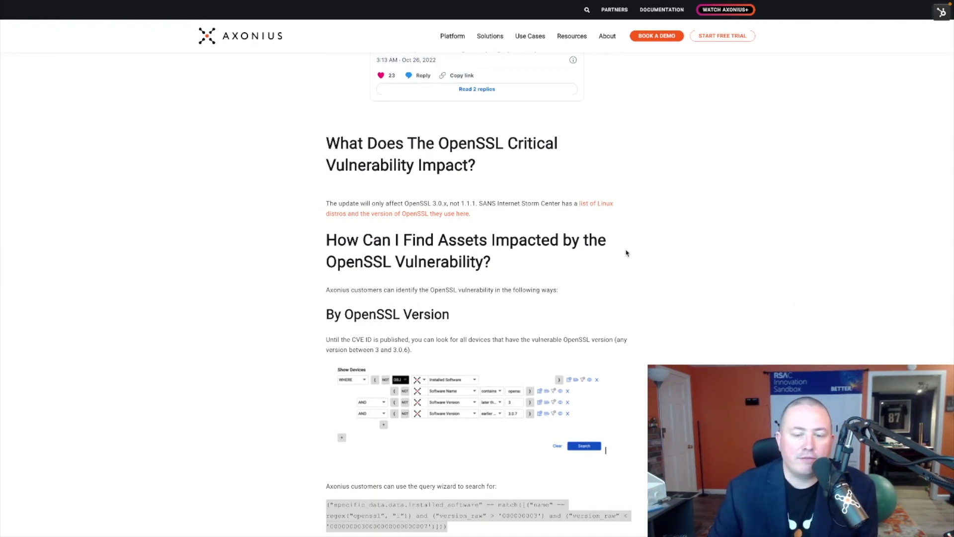
scroll(626, 272, "down", 2)
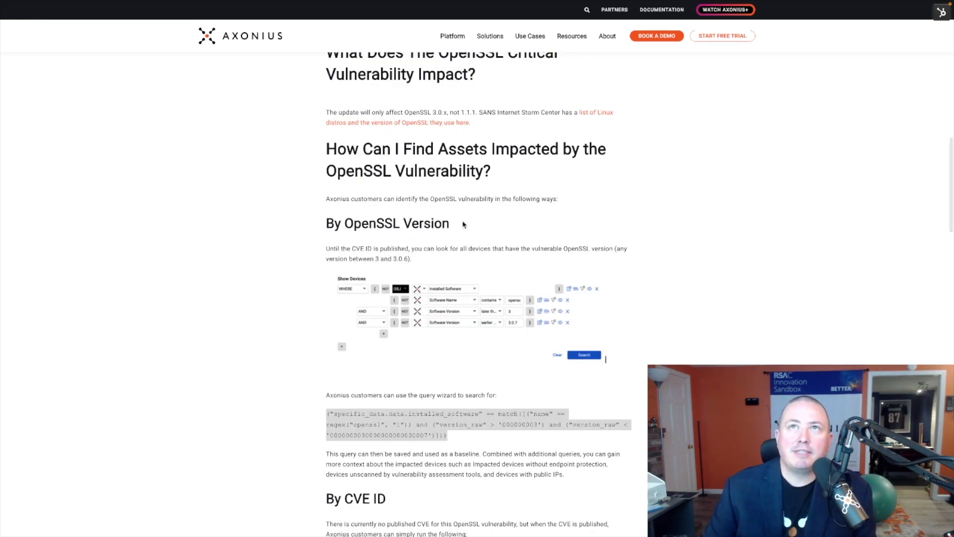
key("ctrl+a")
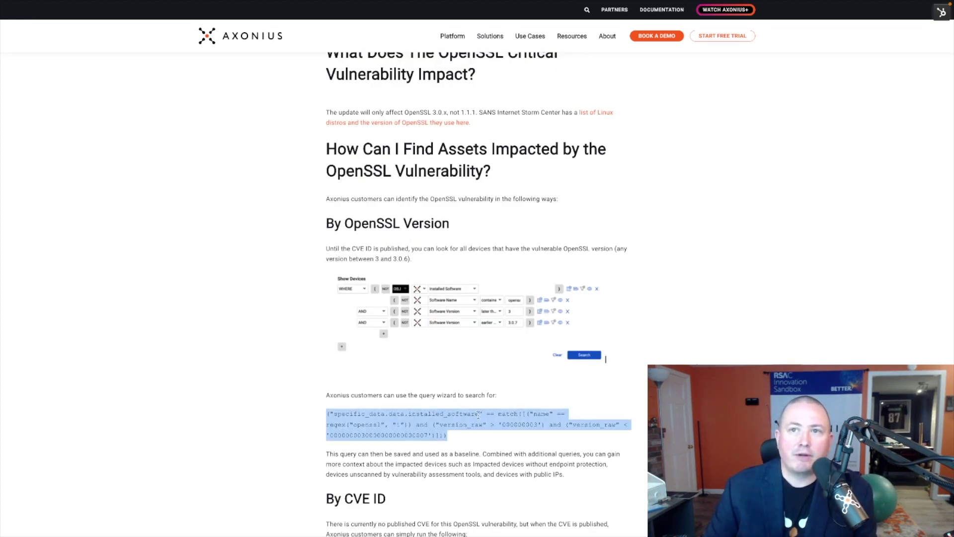
left_click(477, 423)
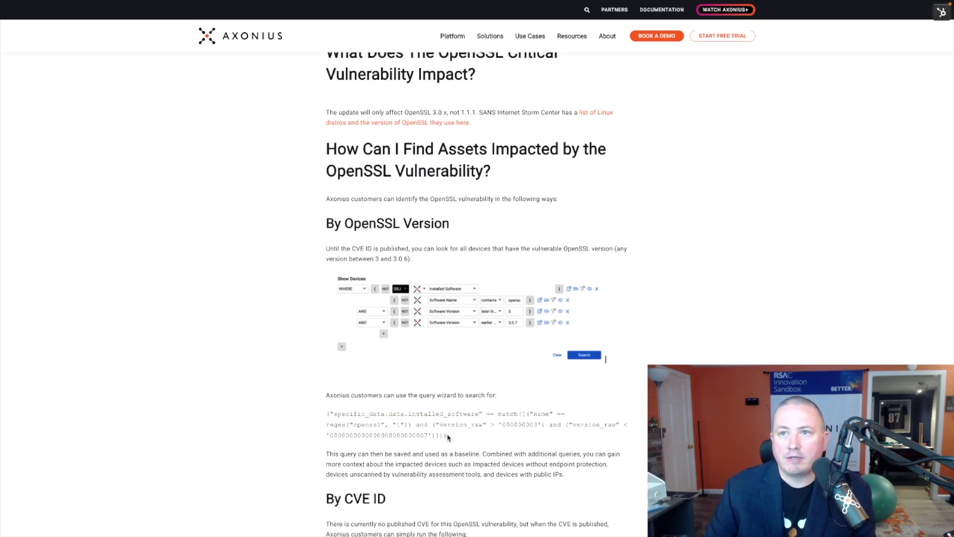
left_click_drag(448, 437, 329, 414)
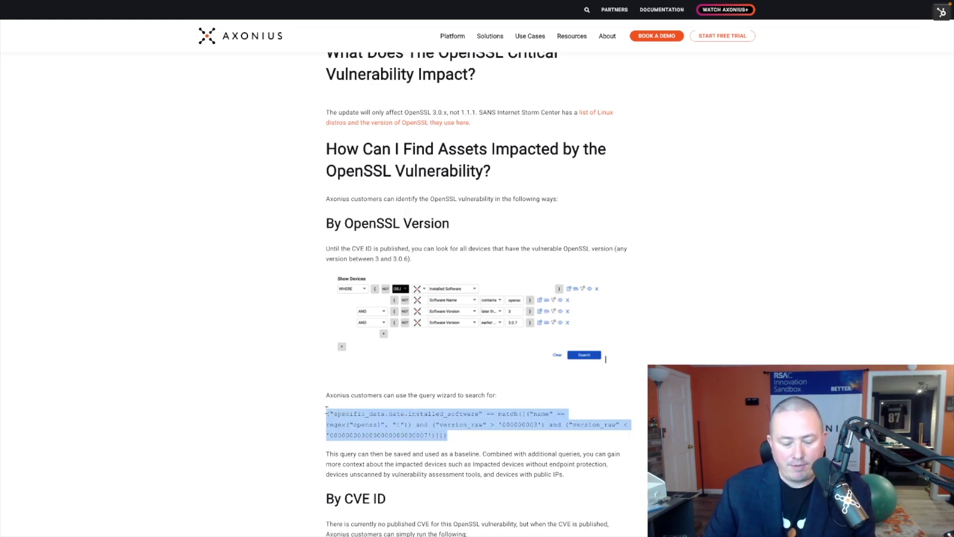
key("ctrl+super+f")
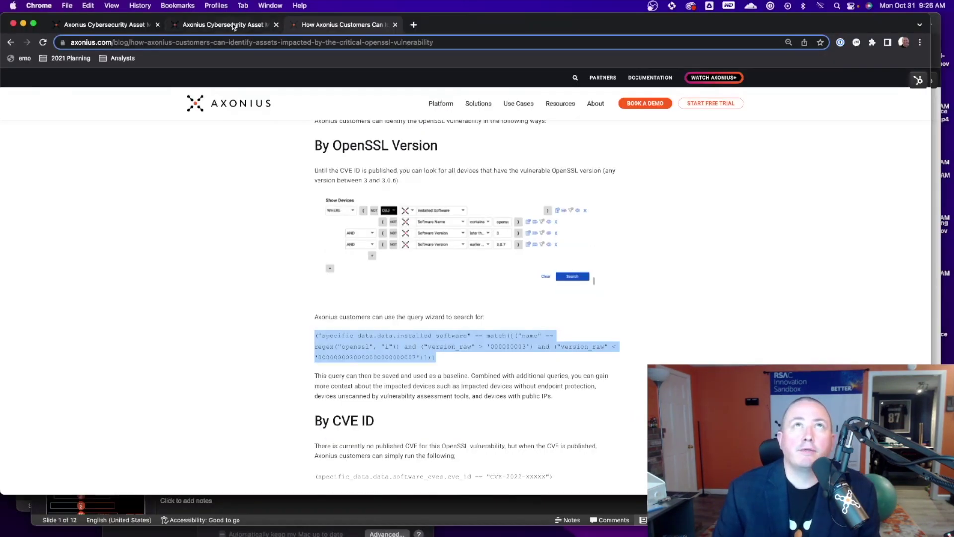
Show the OpenSSL 3 to 3.0.6 version query on the Devices page, briefly viewing it in the Query Wizard
left_click(234, 26)
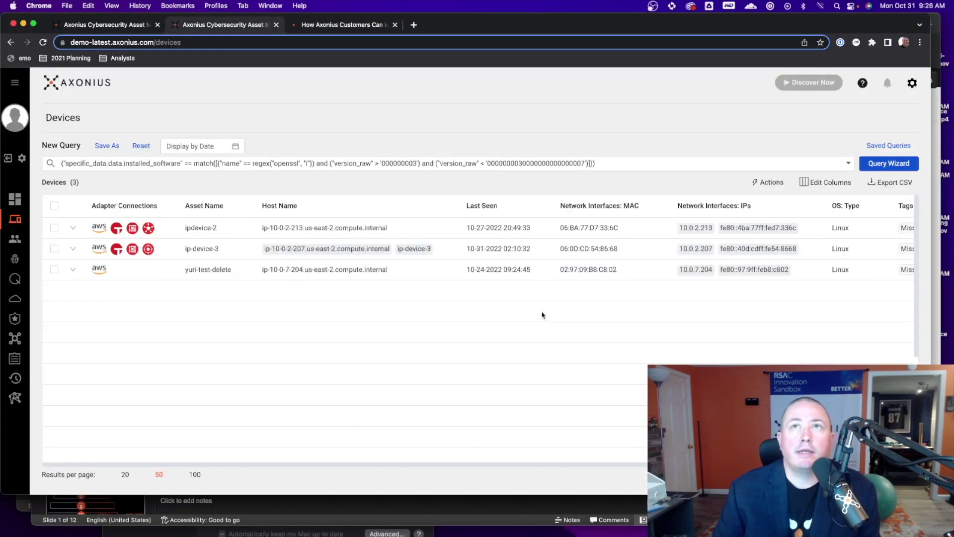
left_click(477, 165)
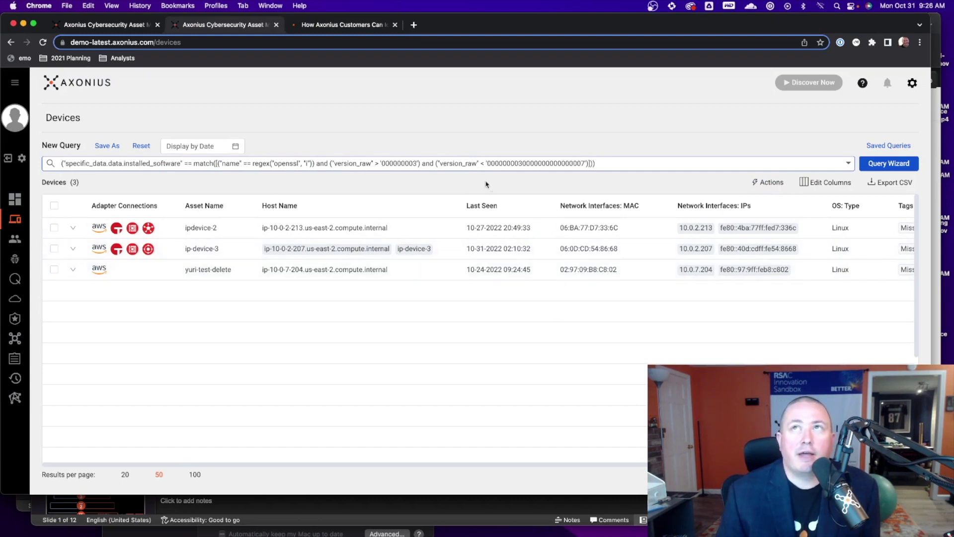
left_click(898, 162)
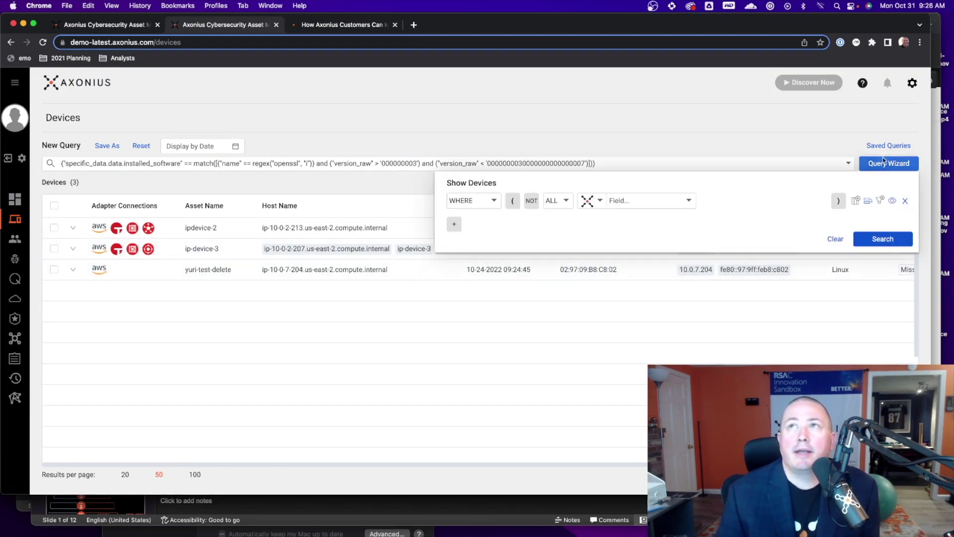
left_click(884, 162)
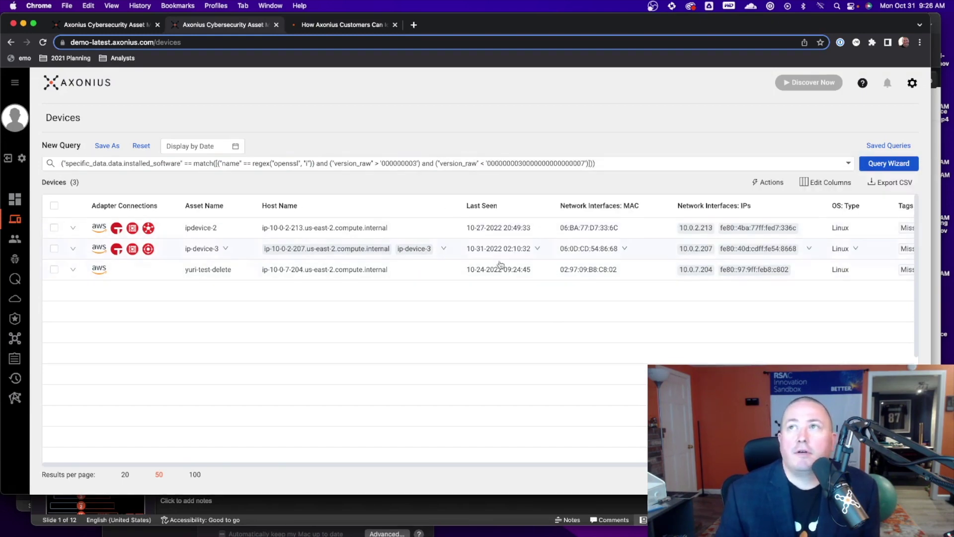
Search ip-device-3's installed software for 'openssl', highlight version 3.0.2-0ubuntu1.6, and return to the blog
left_click(198, 249)
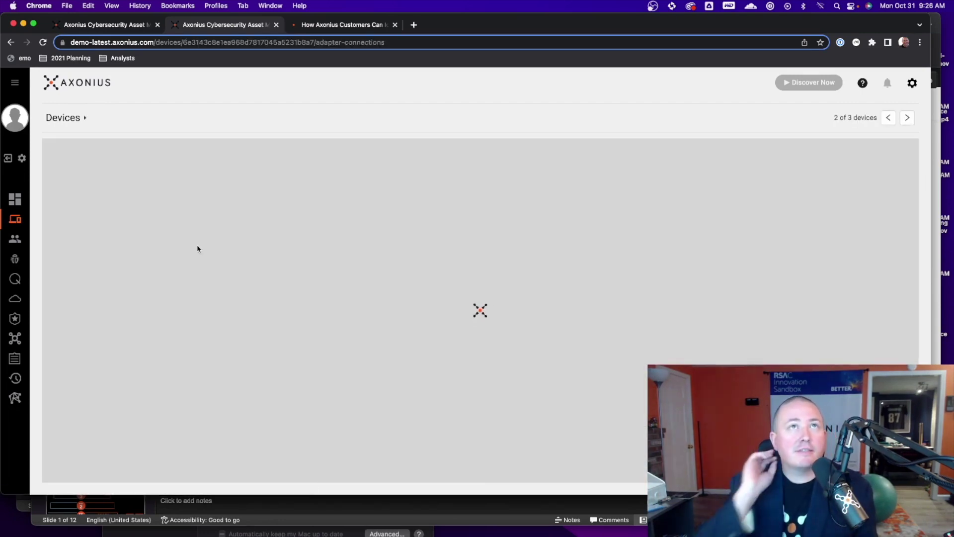
type("o")
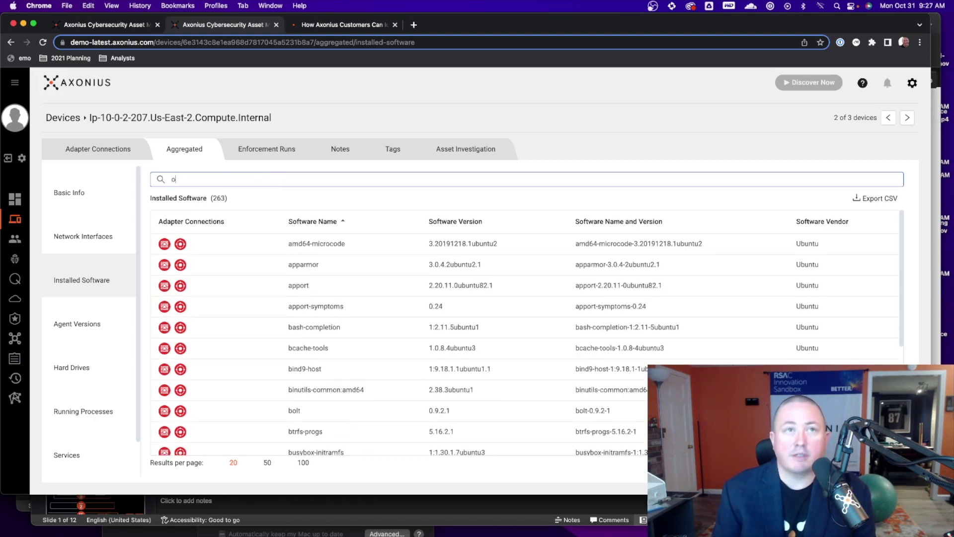
type("penssl")
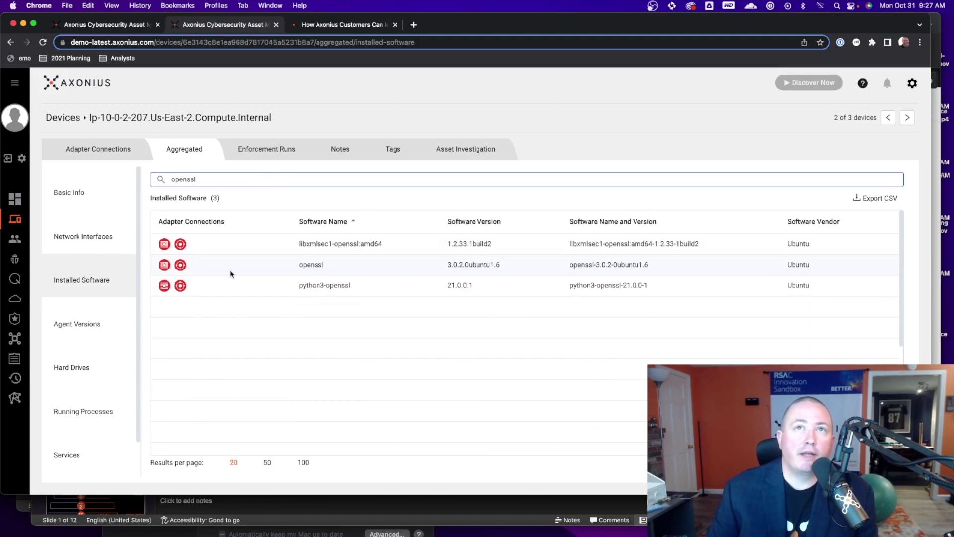
left_click_drag(517, 267, 440, 267)
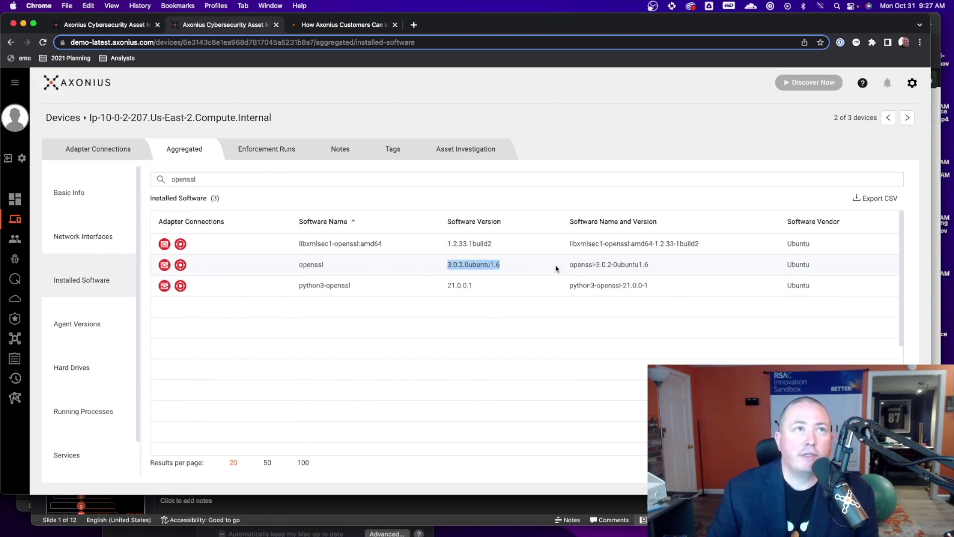
key("ctrl+Tab")
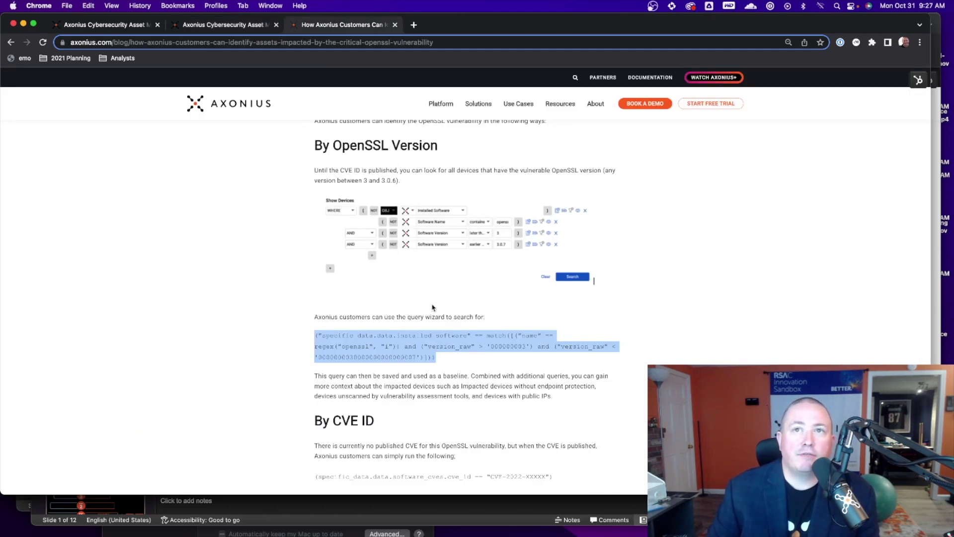
Select the 'By CVE ID' query line, then open the Axonius demo Devices page in a new tab
scroll(419, 306, "down", 5)
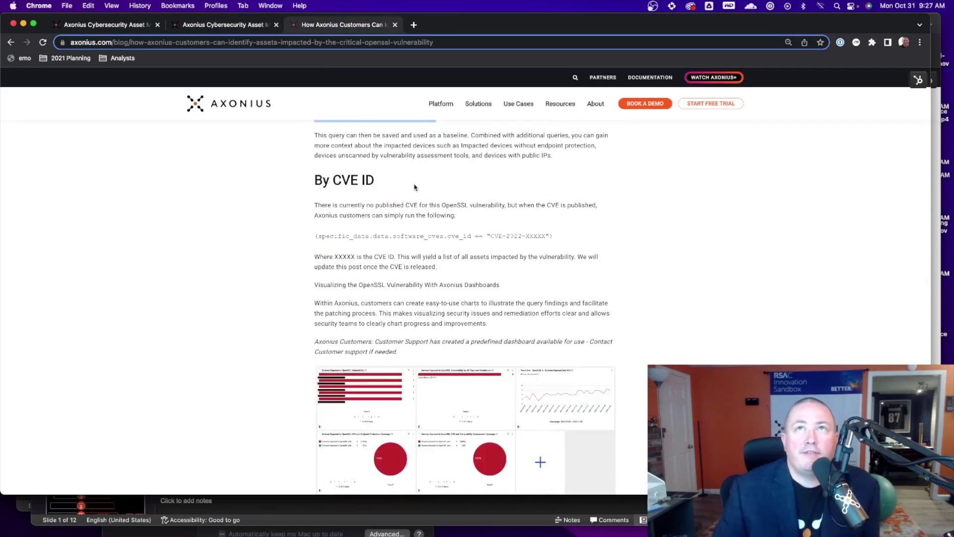
triple_click(529, 235)
key("cmd+c")
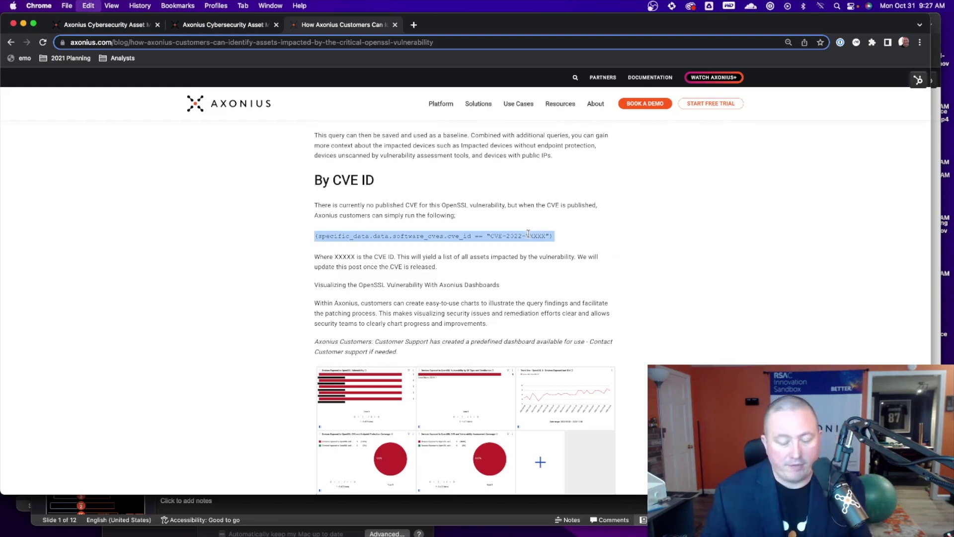
left_click(420, 24)
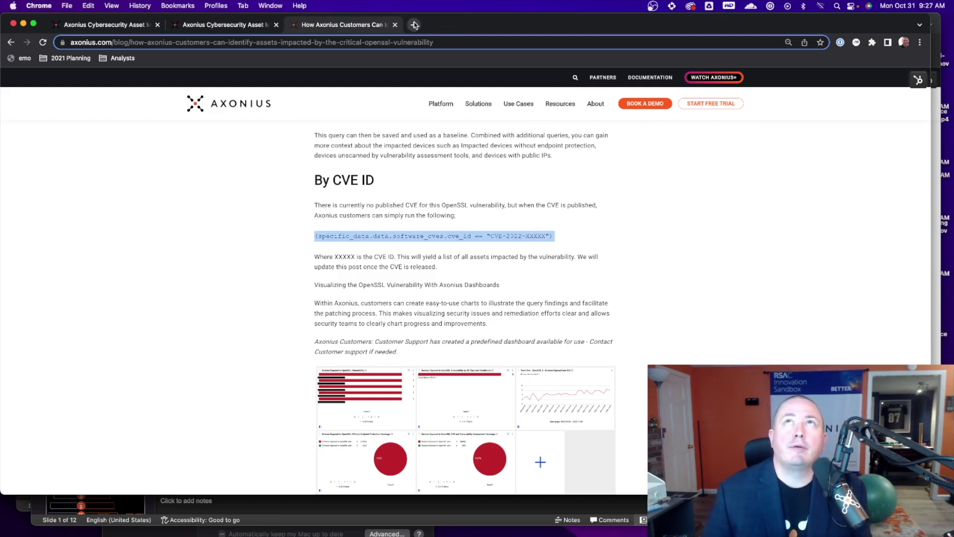
left_click(15, 219)
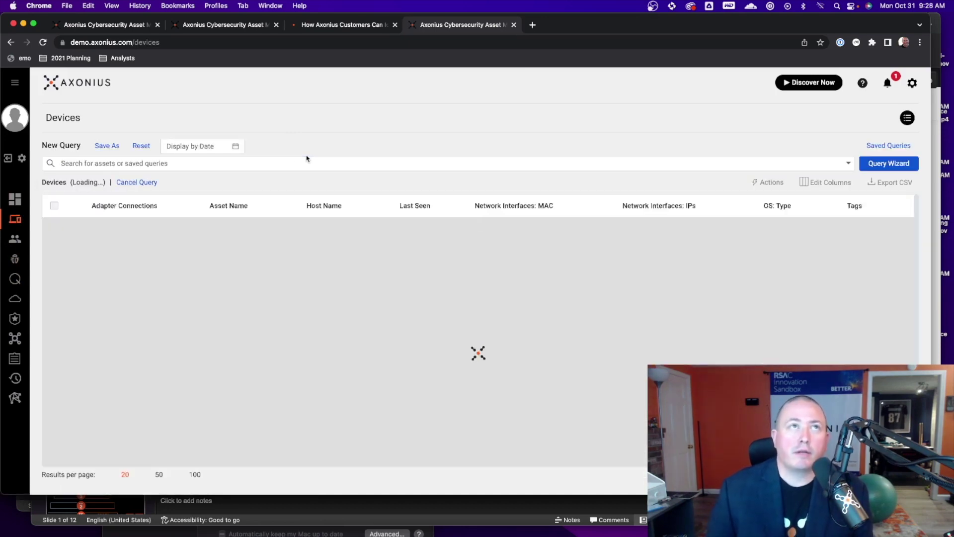
Paste and run the CVE-2019-7060 query, returning 76 devices, and open the first device
left_click(306, 159)
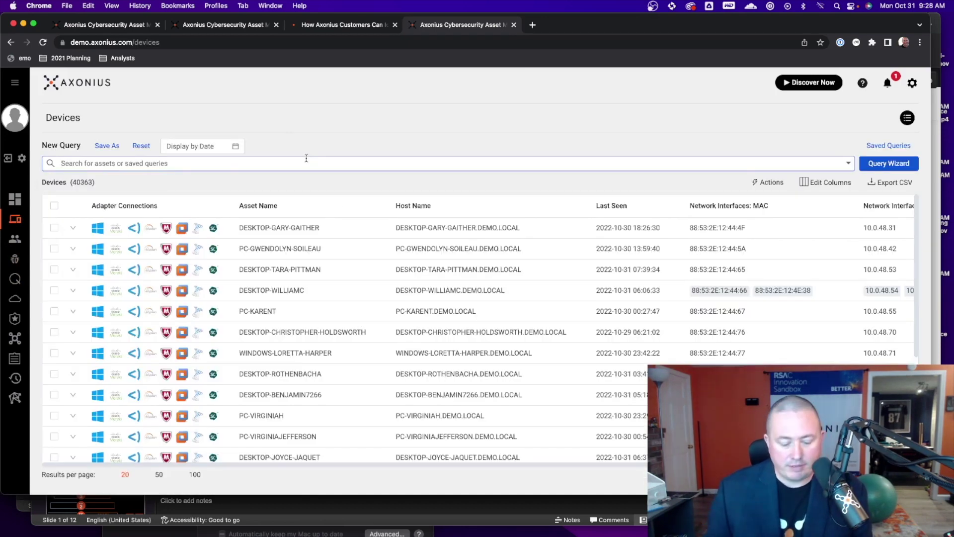
key("cmd+v")
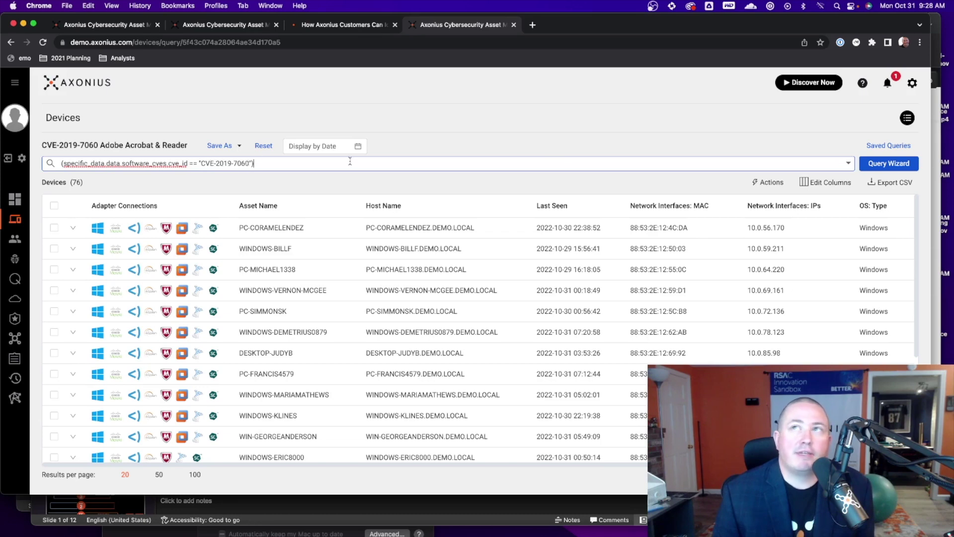
left_click(895, 164)
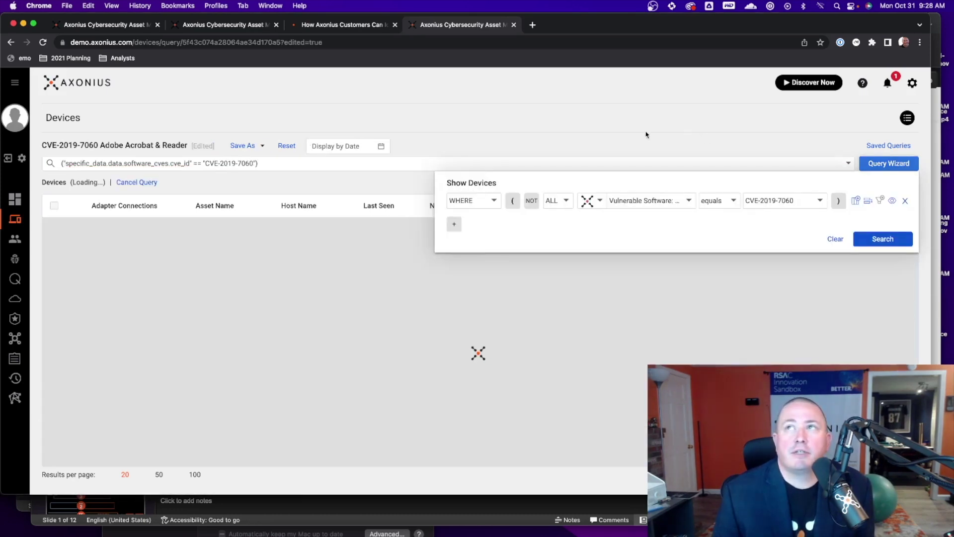
left_click(882, 239)
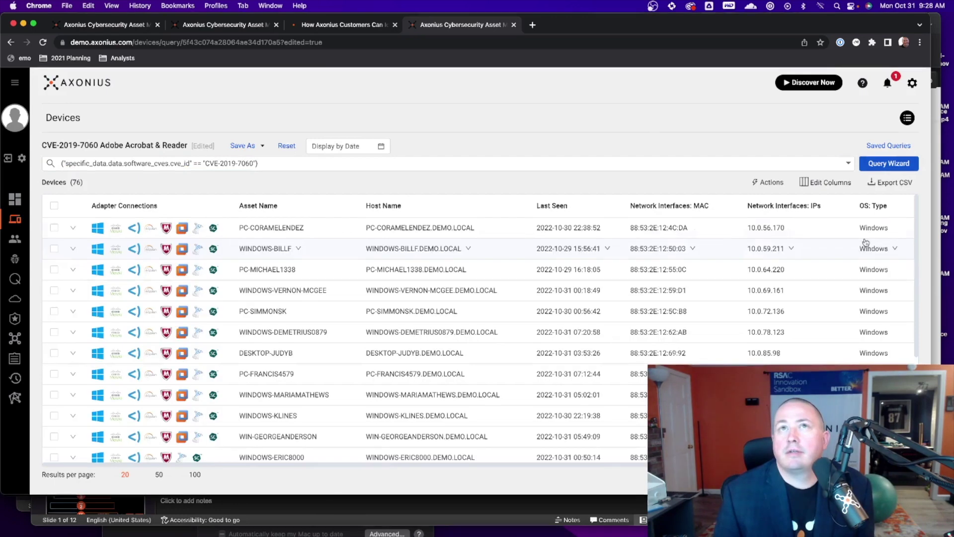
left_click(335, 227)
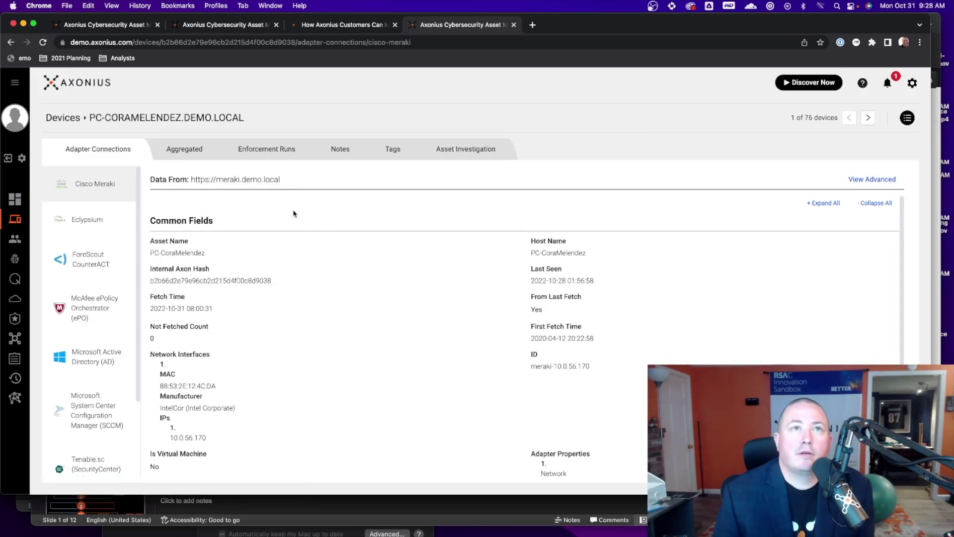
Check the device's aggregated Installed Software and Vulnerable Software, then scroll the blog to the dashboards section
left_click(178, 150)
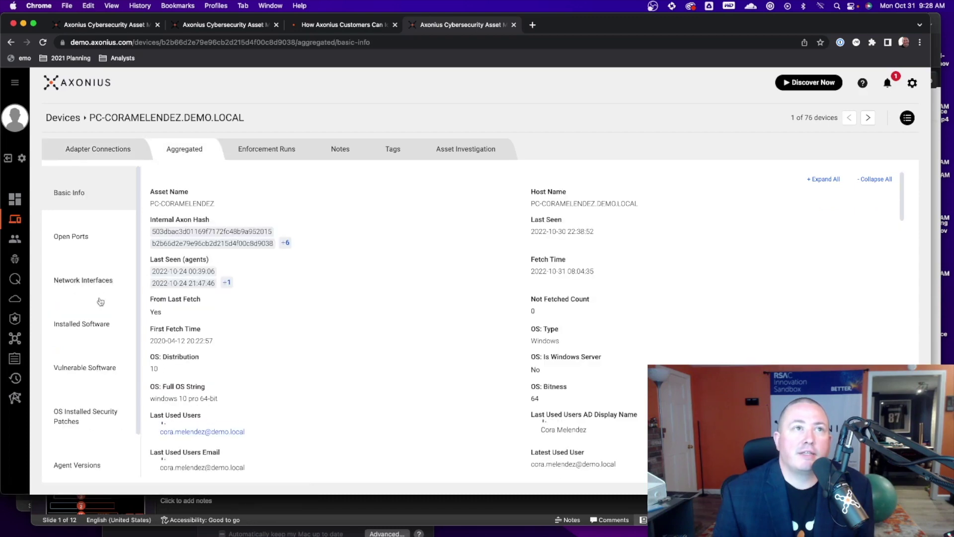
left_click(89, 324)
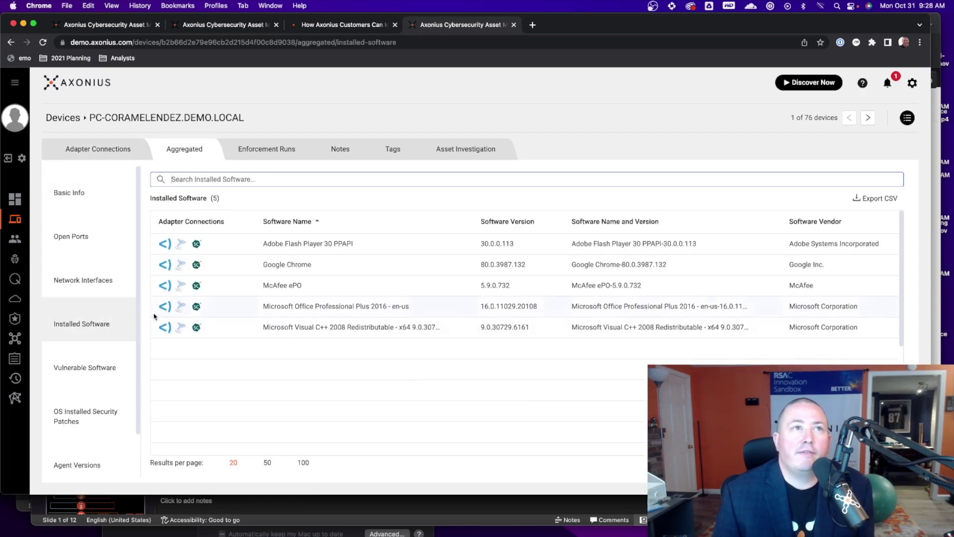
scroll(110, 333, "down", 2)
left_click(111, 316)
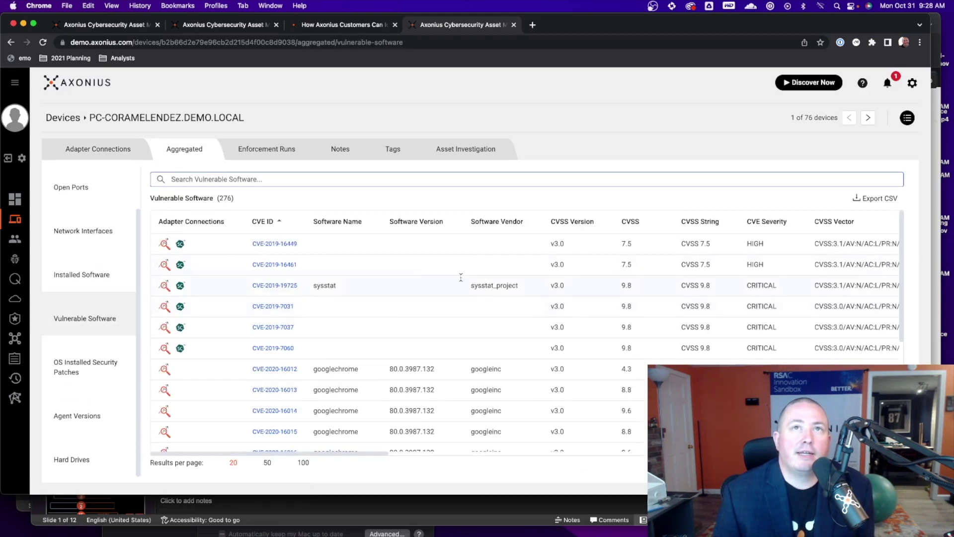
key("ctrl+shift+Tab")
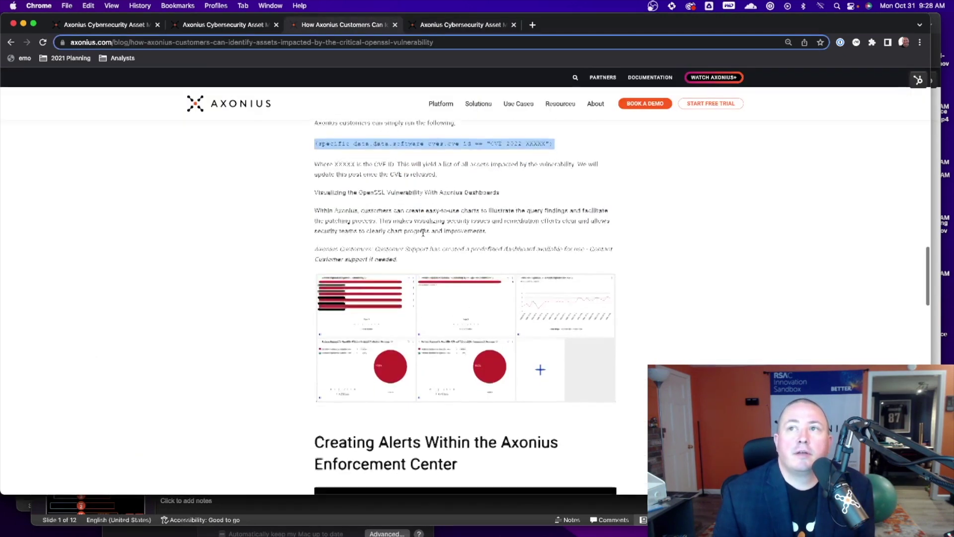
scroll(423, 224, "down", 2)
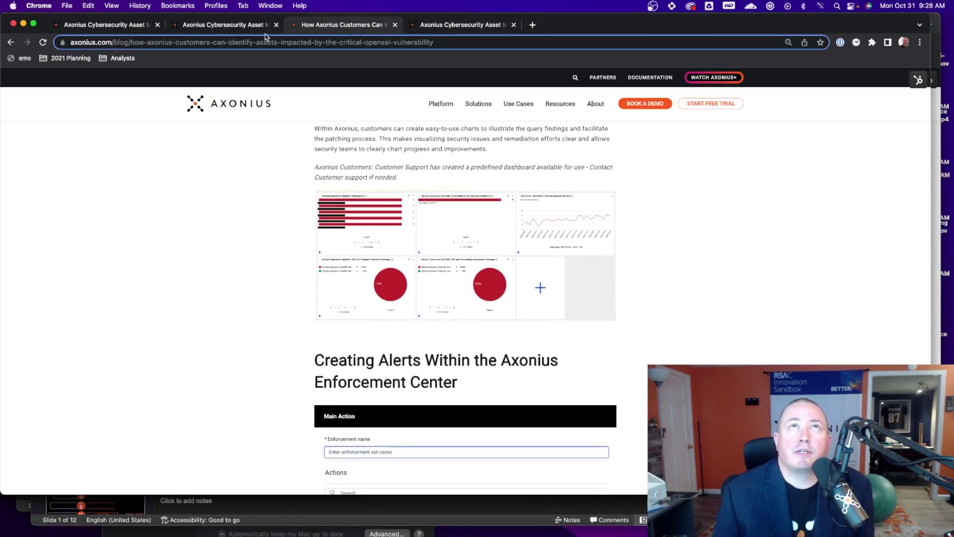
Open the AX - OpenSSL 3 Tracker dashboard space showing 3 exposed devices by hostname and OS
left_click(234, 26)
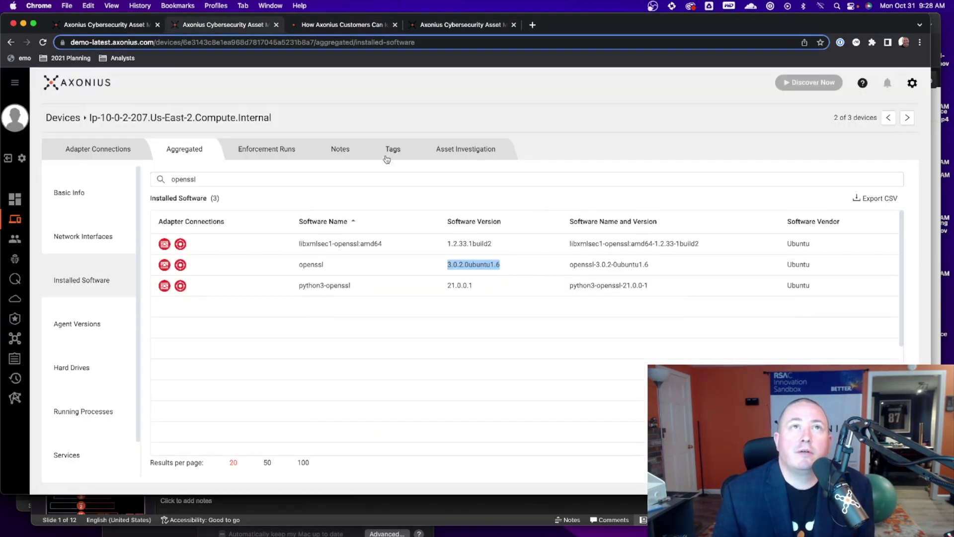
left_click(125, 25)
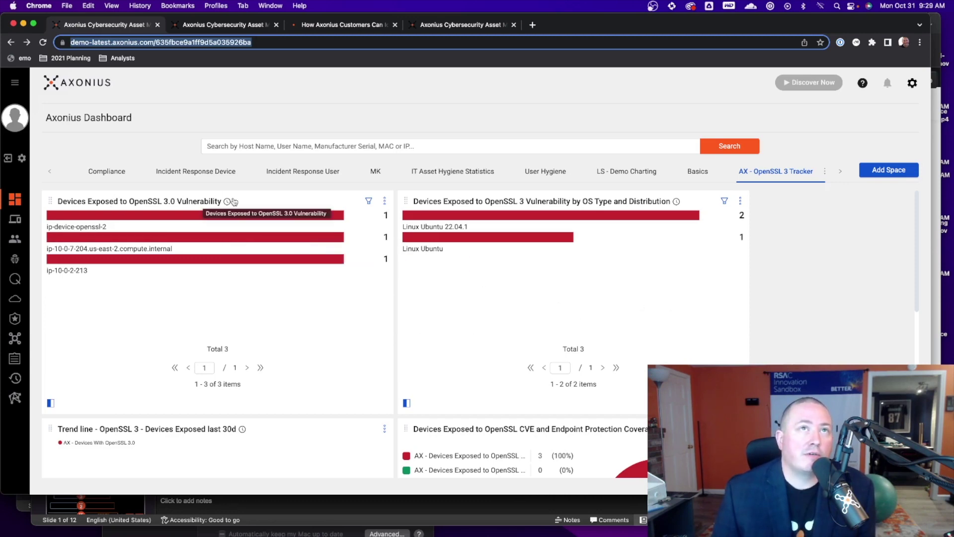
mouse_move(486, 214)
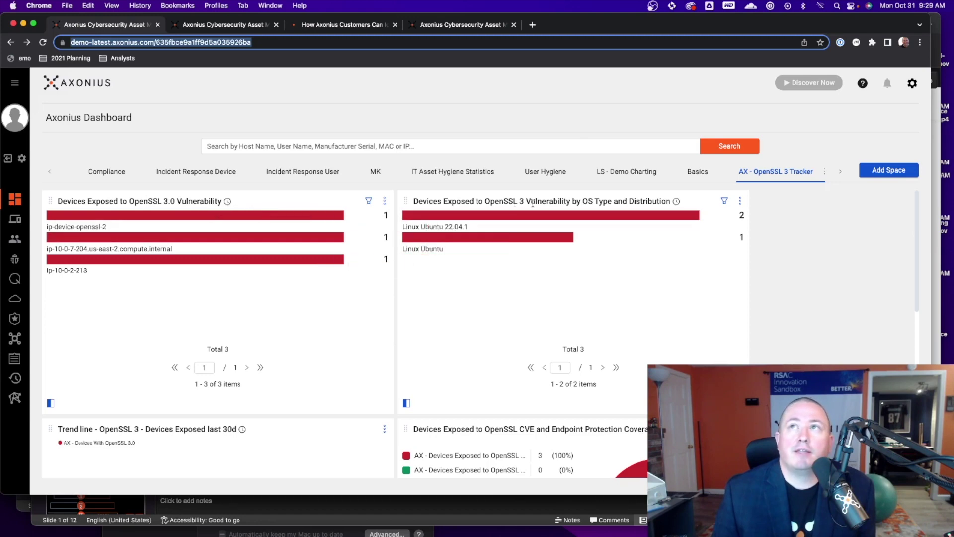
Scroll to the Trend line, Endpoint Protection Coverage and Vulnerability Assessment Coverage widgets
scroll(393, 304, "down", 5)
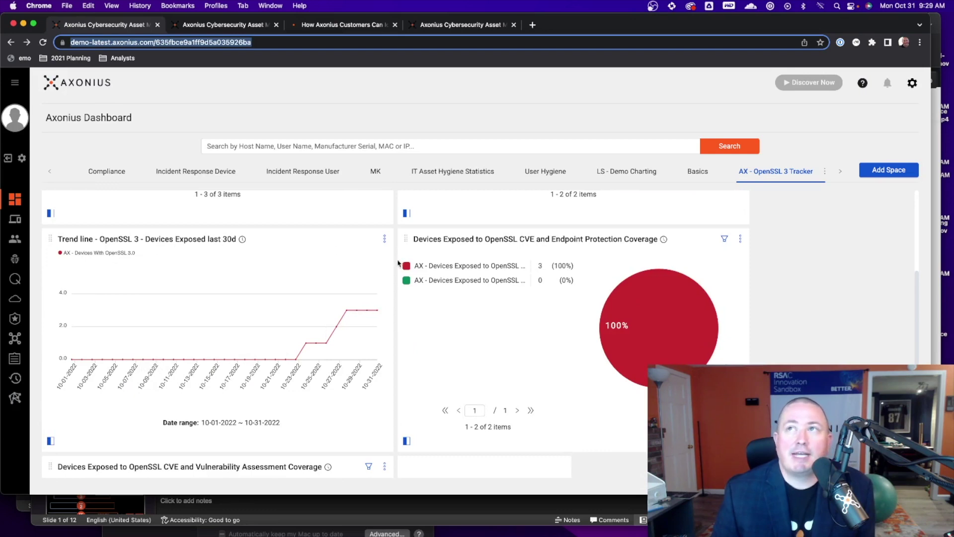
scroll(456, 266, "down", 1)
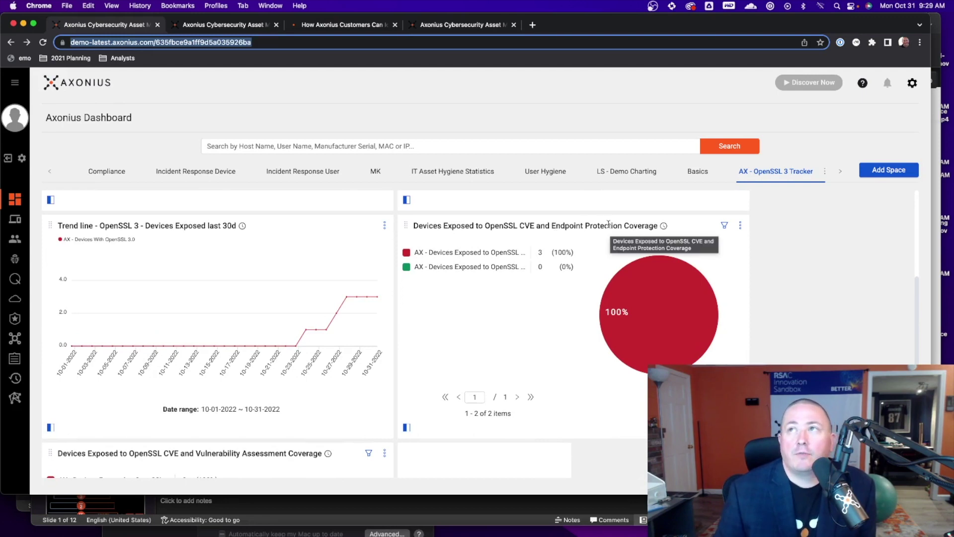
scroll(536, 277, "down", 3)
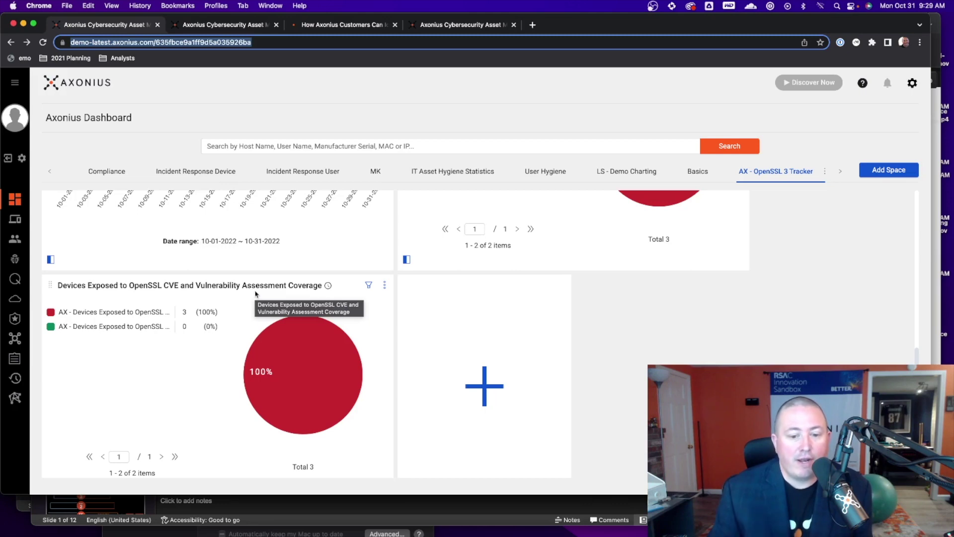
scroll(256, 293, "up", 5)
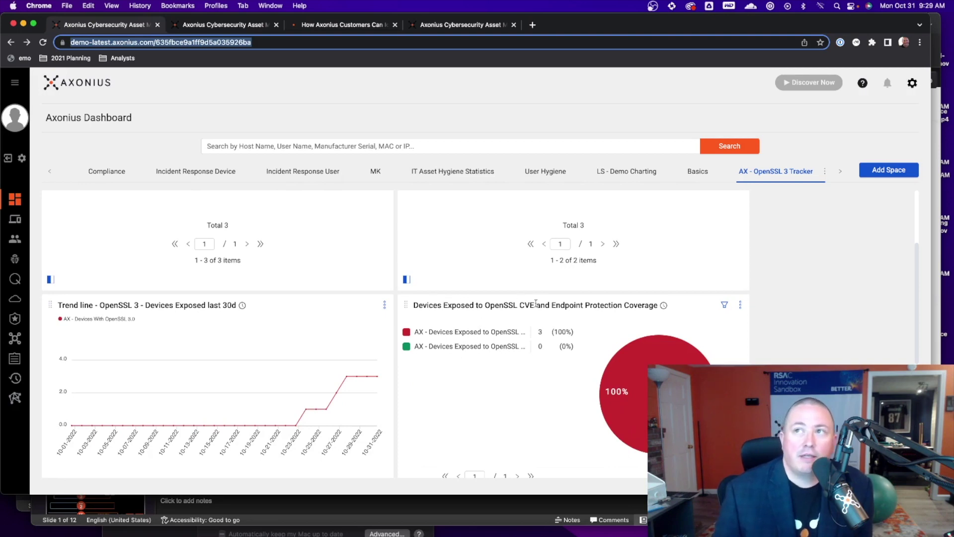
left_click_drag(572, 301, 616, 304)
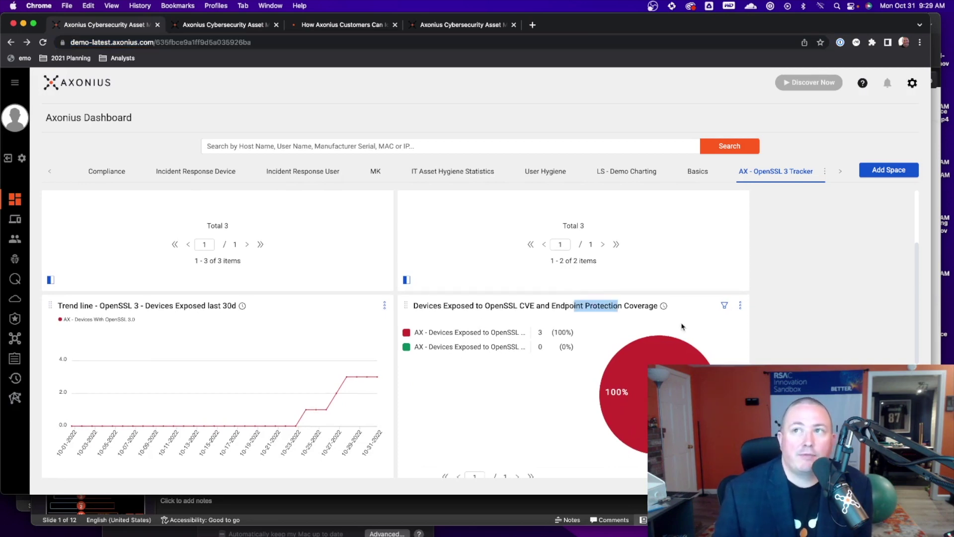
mouse_move(676, 361)
scroll(487, 383, "down", 5)
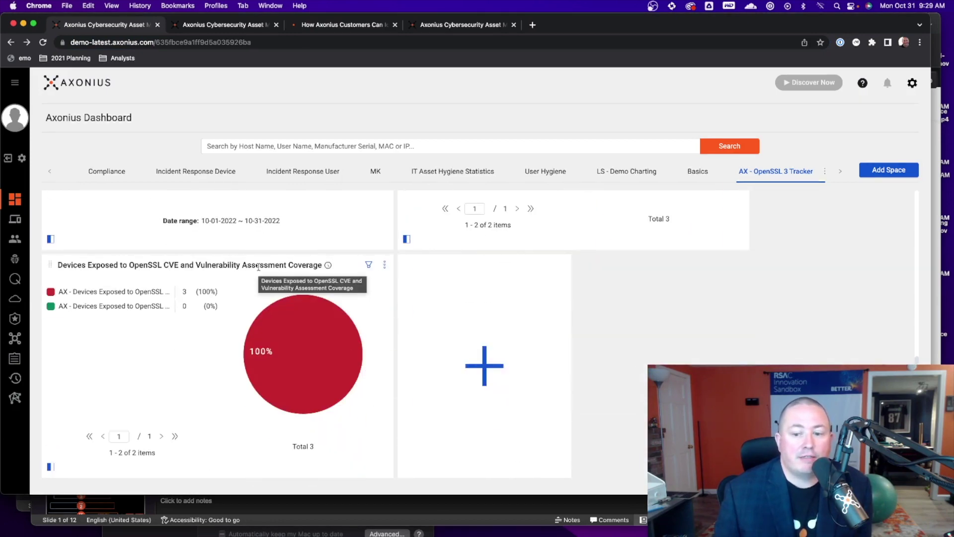
mouse_move(301, 346)
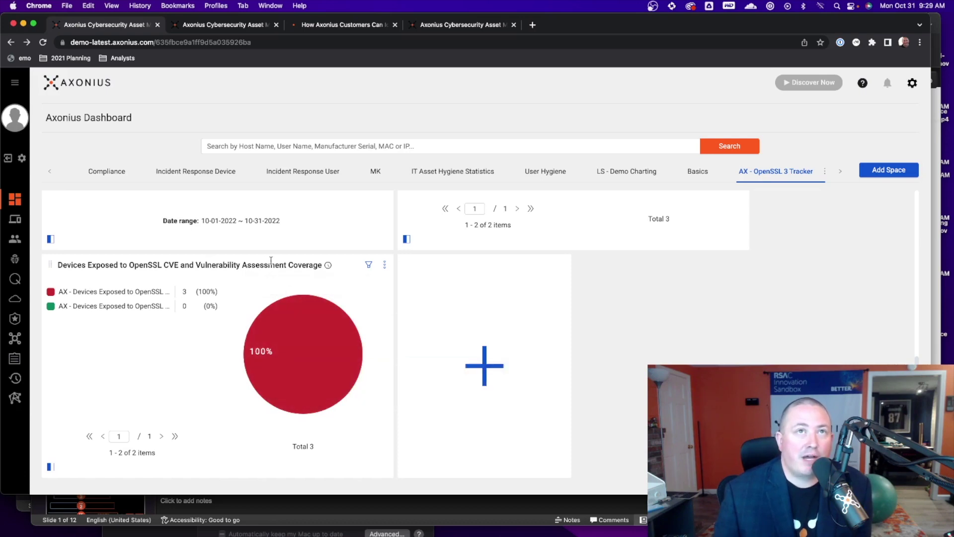
scroll(358, 412, "up", 10)
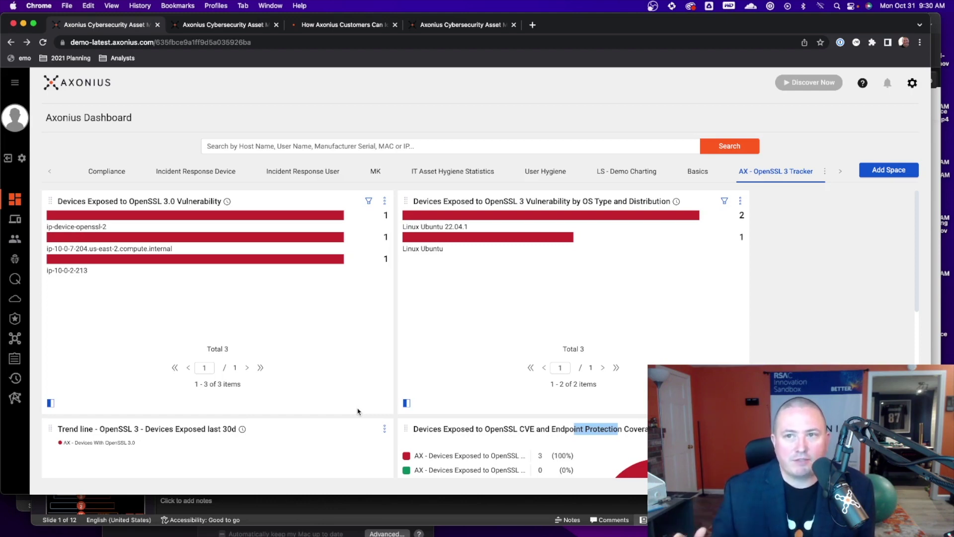
key("super+3")
Scroll the blog article through the Enforcement Center alerts and patch availability sections
scroll(452, 180, "down", 2)
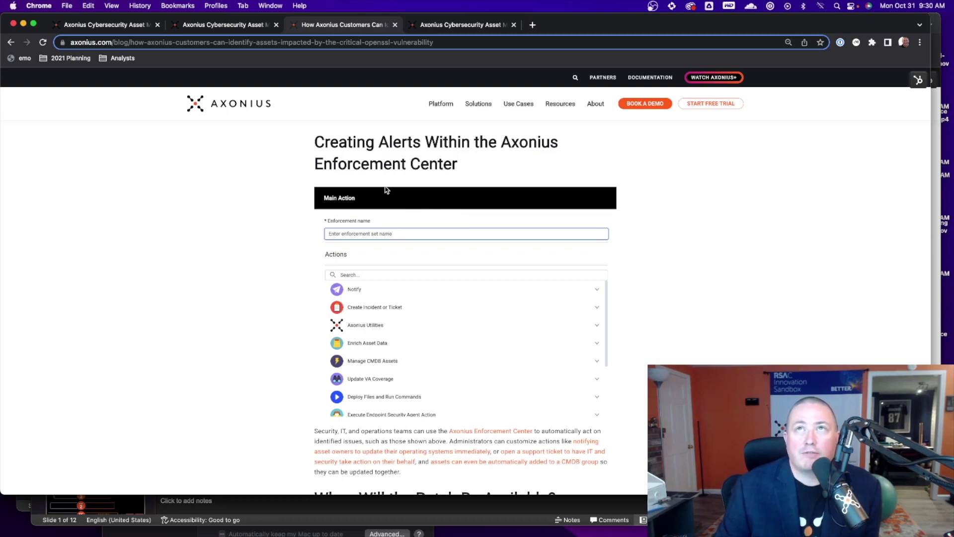
scroll(387, 190, "down", 5)
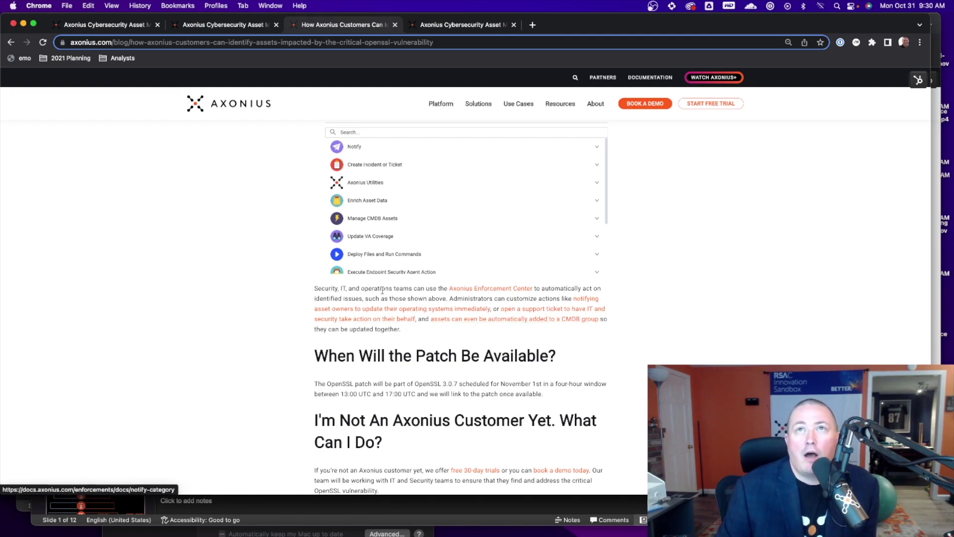
In the new enforcement set, expand and collapse the Notify and Create Incident or Ticket action groups
left_click(226, 26)
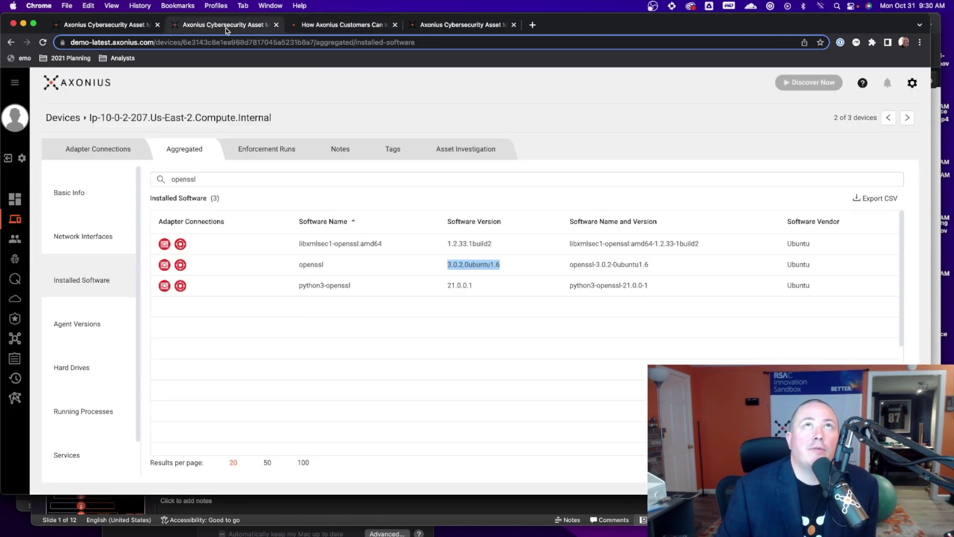
left_click(457, 24)
left_click(593, 282)
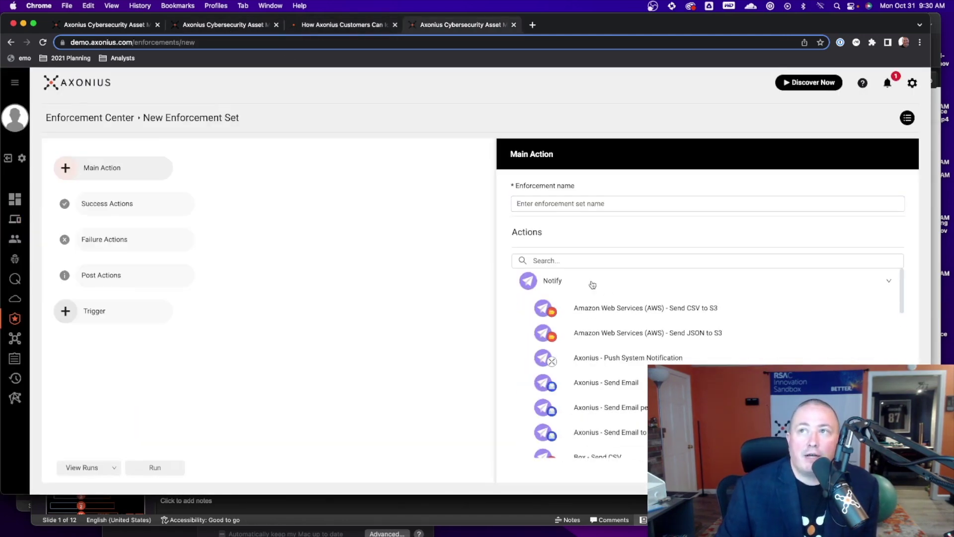
left_click(592, 284)
left_click(591, 306)
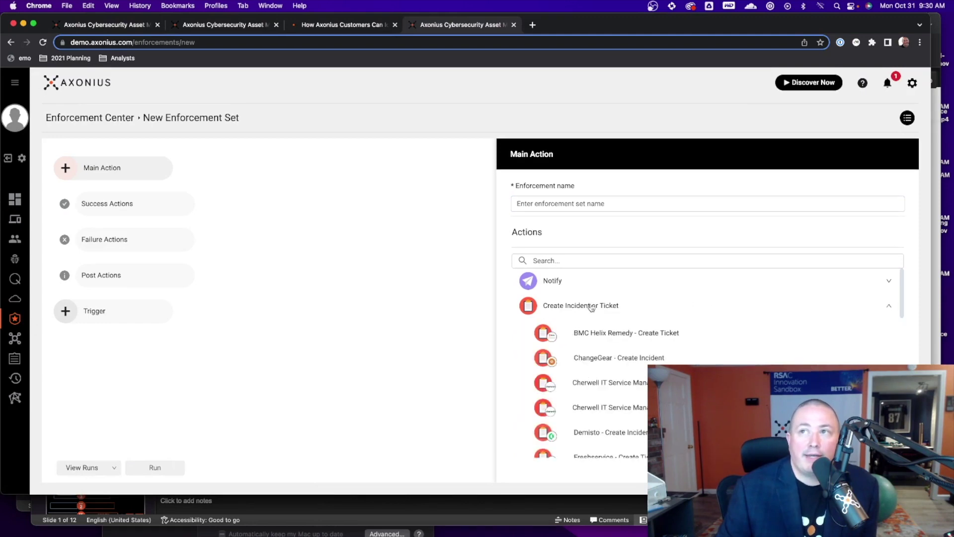
left_click(591, 306)
Collapse Enrich Asset Data, then expand and collapse the Manage CMDB Assets and Update VA Coverage groups
scroll(590, 310, "down", 2)
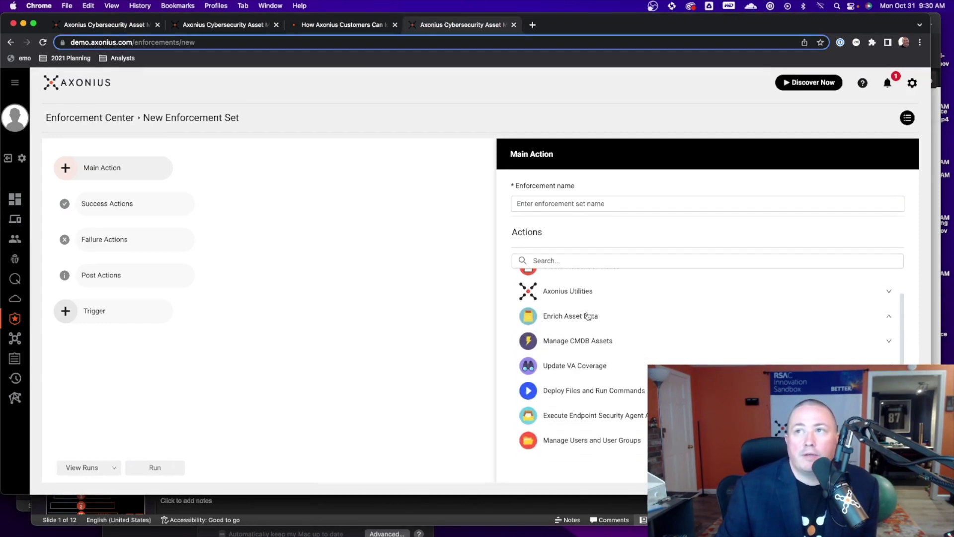
left_click(588, 316)
scroll(590, 316, "down", 1)
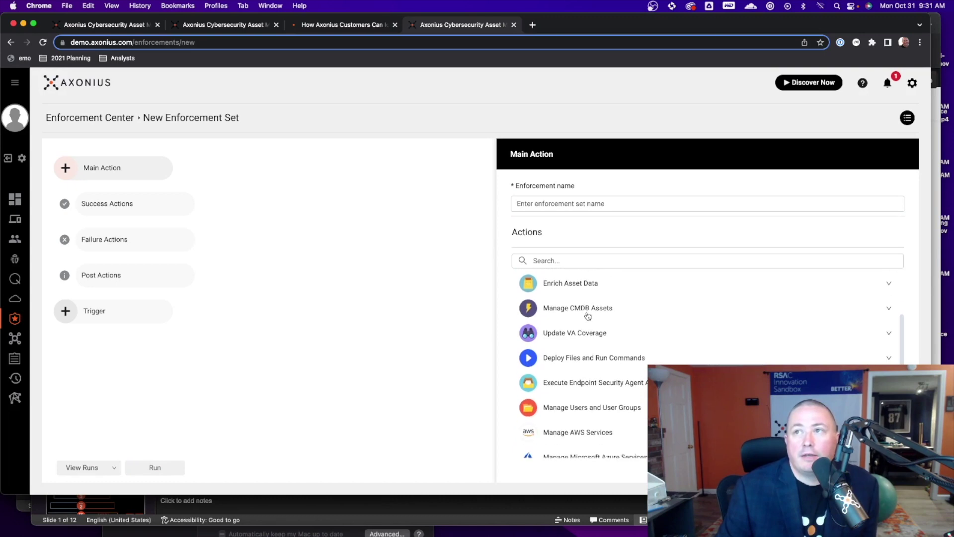
left_click(612, 315)
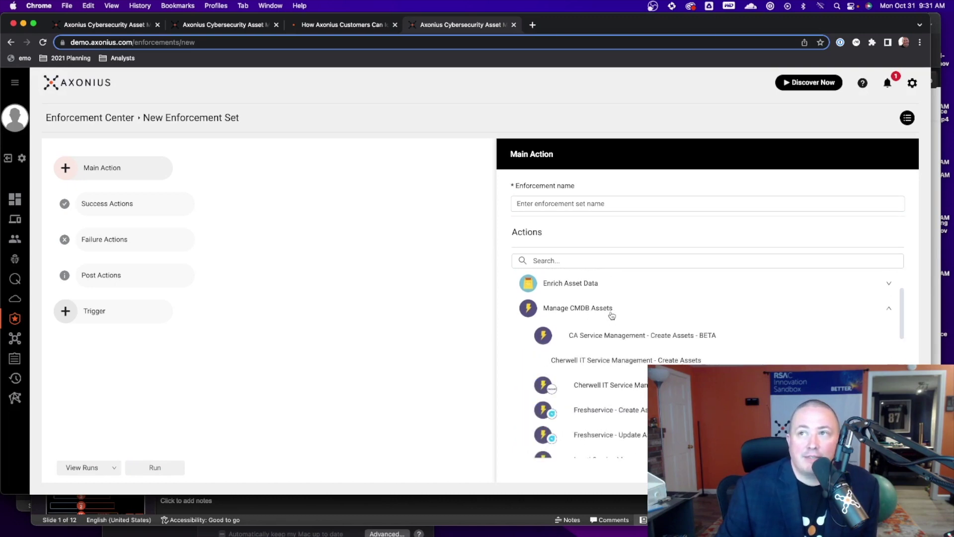
left_click(612, 315)
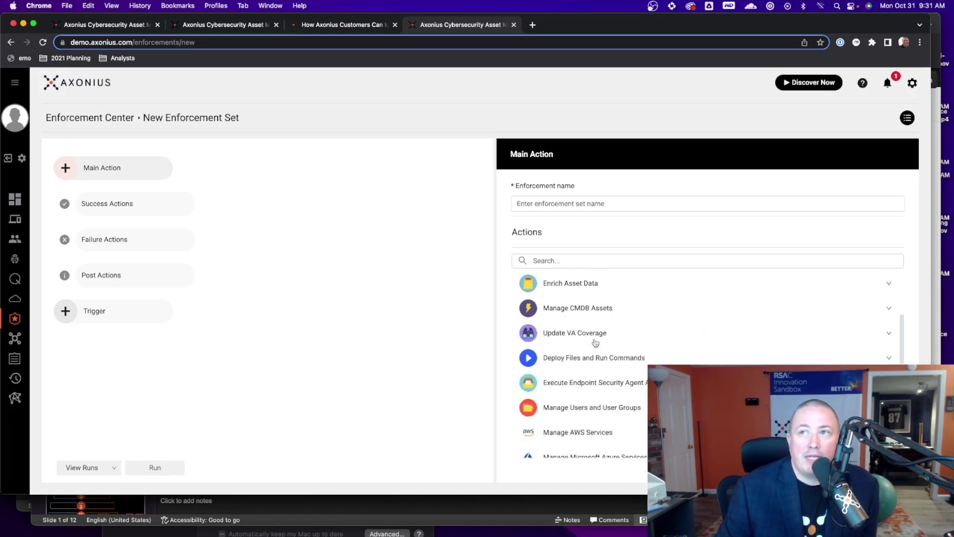
left_click(597, 337)
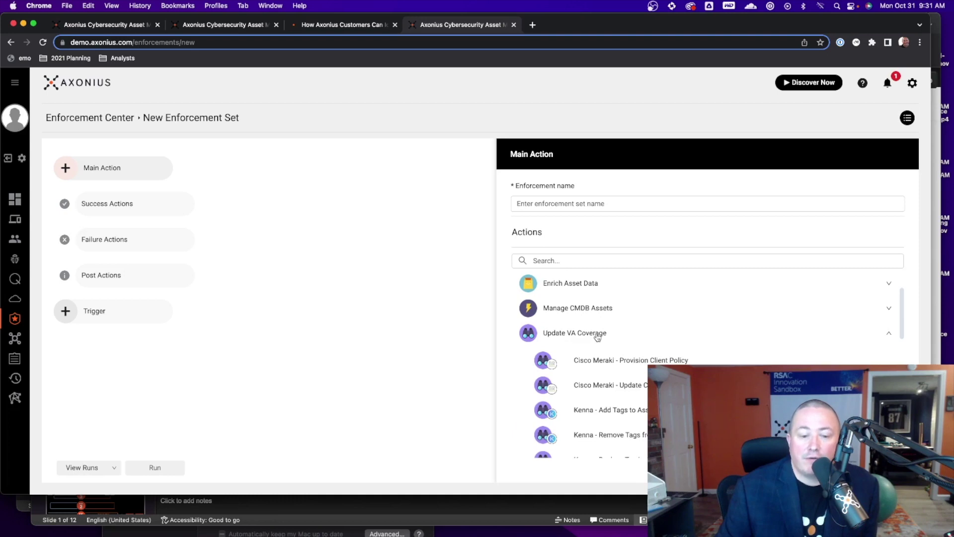
left_click(597, 337)
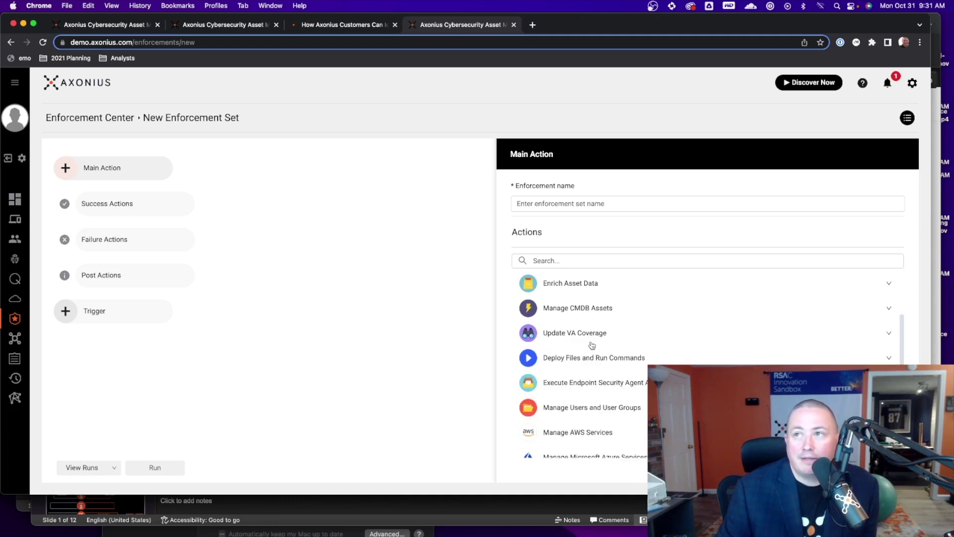
Expand and collapse the Execute Endpoint Security Agent Action list, then scroll the remaining categories
scroll(608, 362, "down", 2)
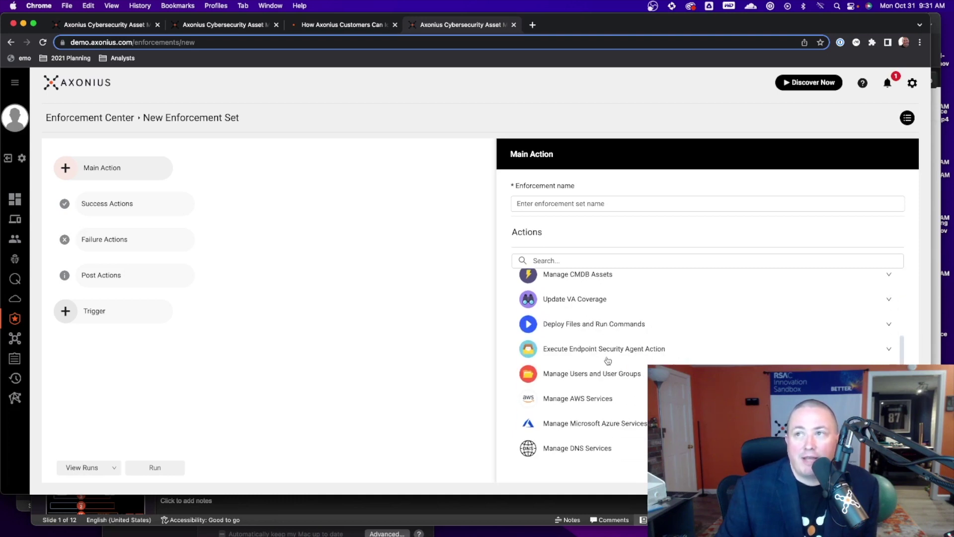
left_click(606, 352)
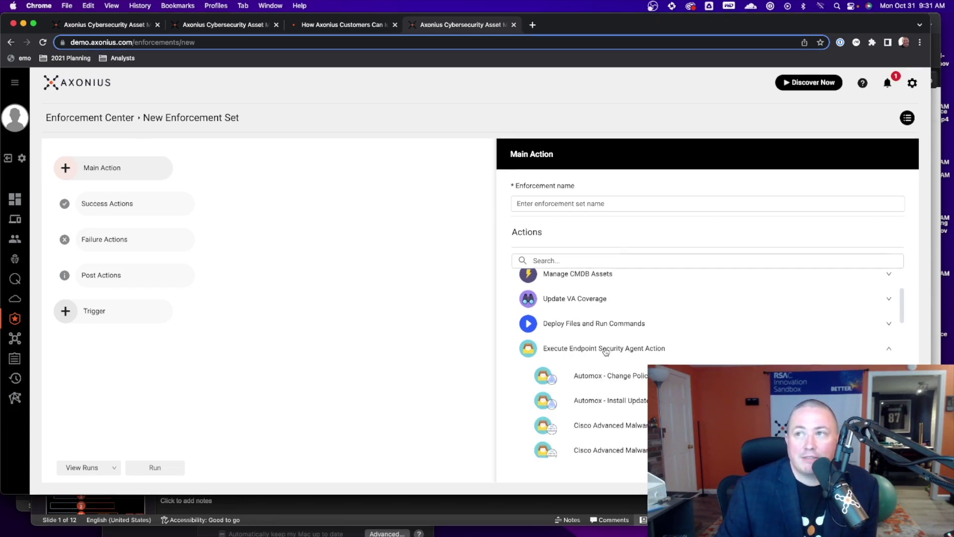
left_click(606, 352)
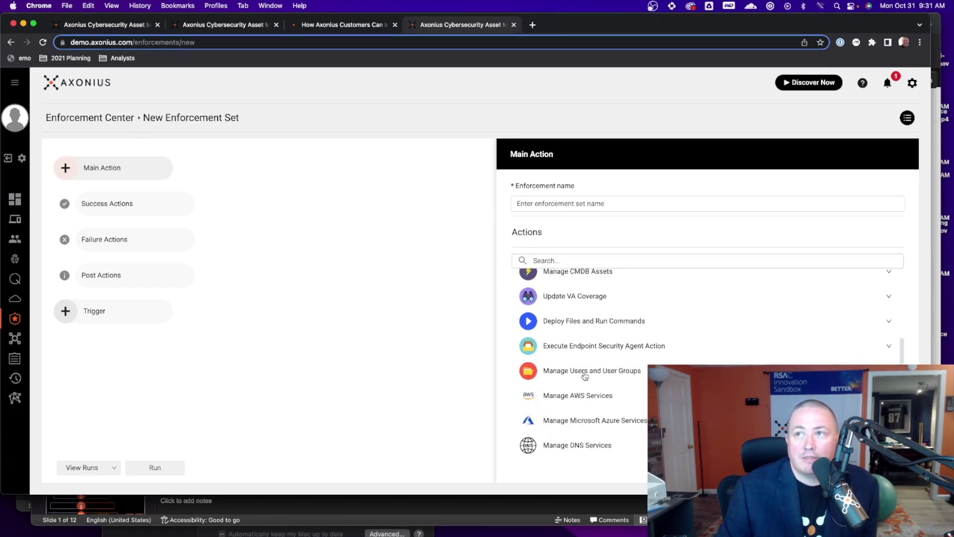
scroll(608, 375, "down", 1)
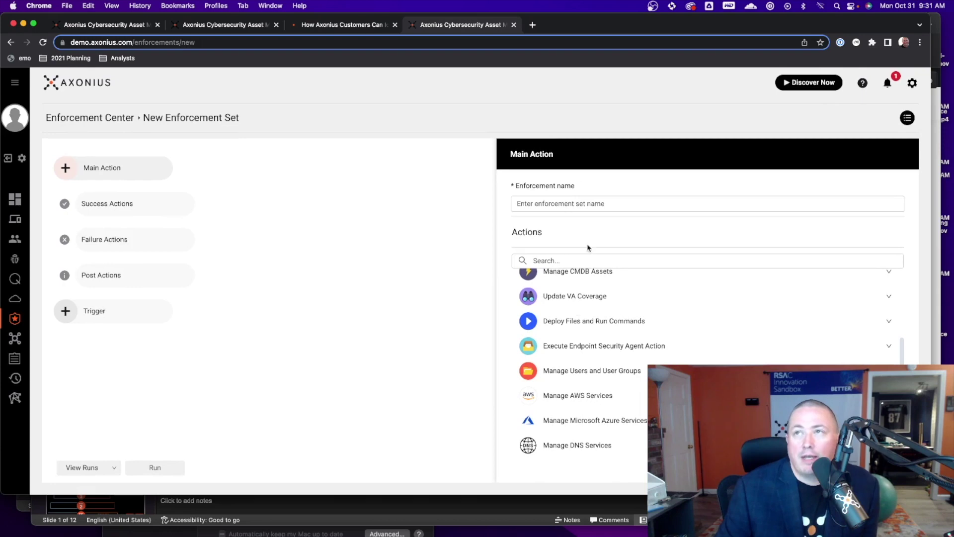
scroll(611, 353, "up", 5)
scroll(609, 354, "up", 1)
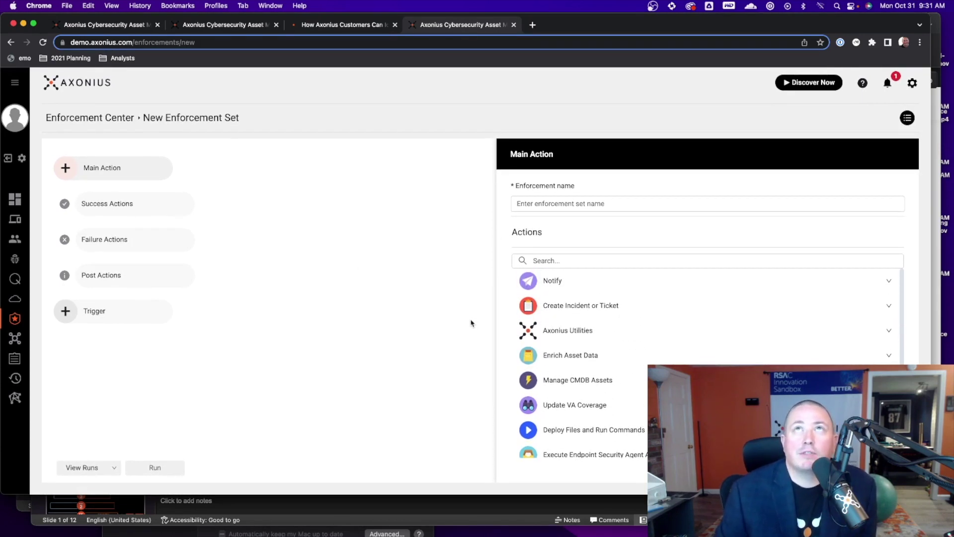
left_click(350, 27)
Scroll the OpenSSL blog article to its end and back, then reopen the OpenSSL 3 Tracker dashboard
scroll(641, 326, "down", 4)
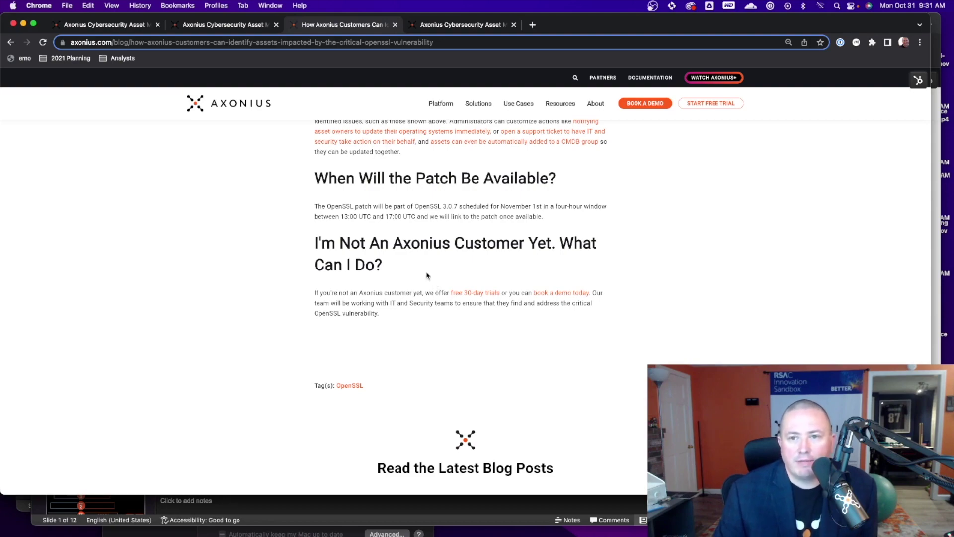
scroll(427, 279, "up", 20)
scroll(316, 295, "up", 1)
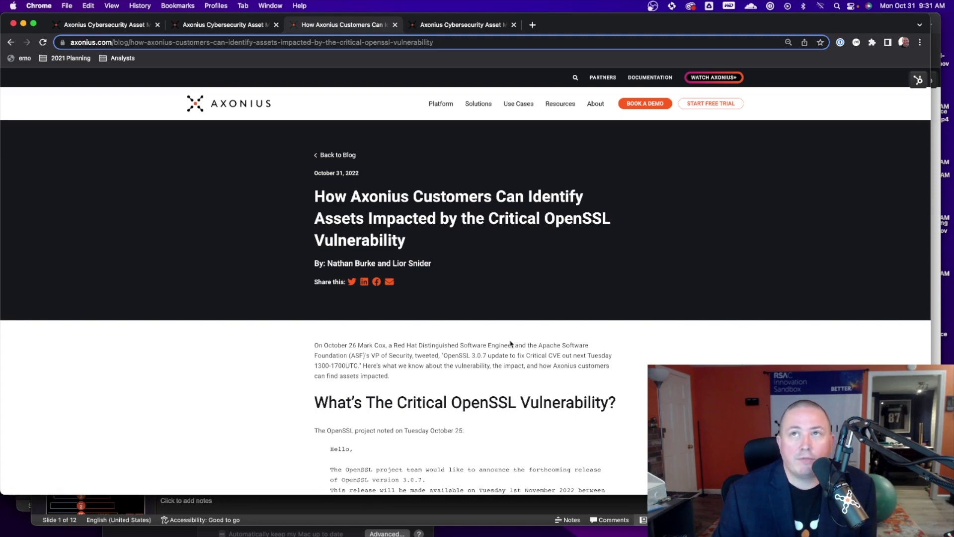
left_click(231, 25)
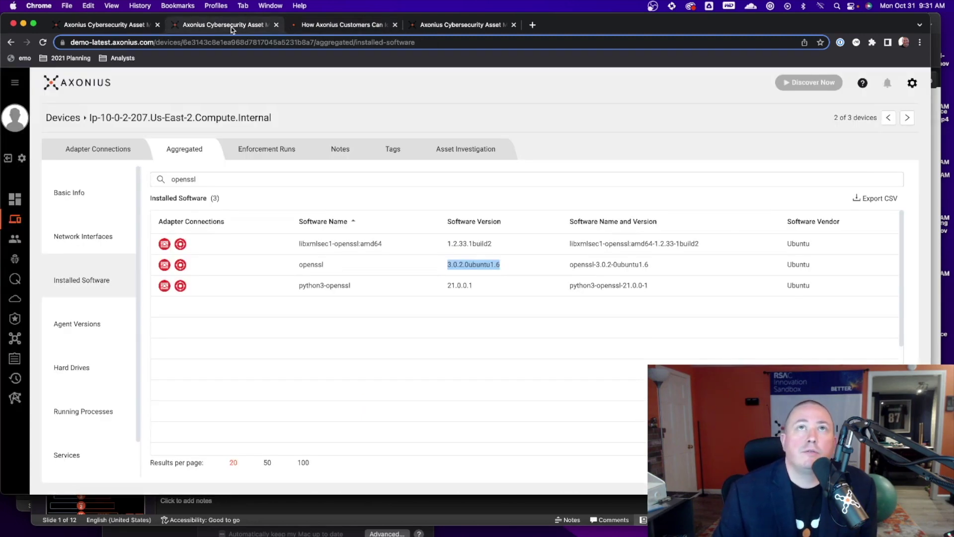
left_click(124, 25)
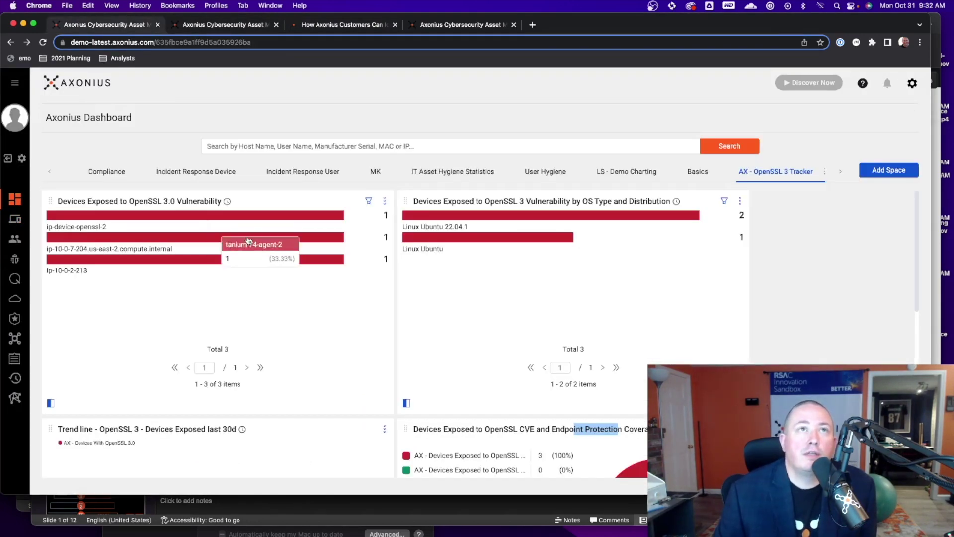